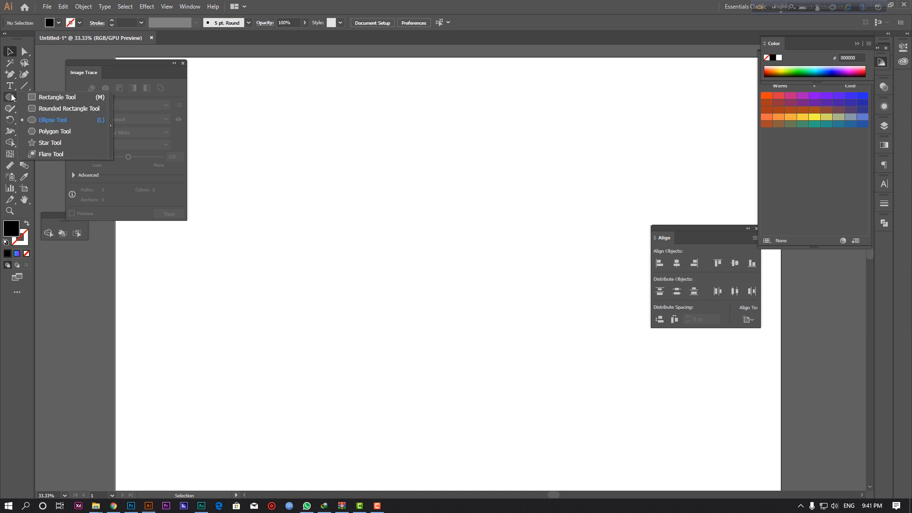
# Step: Draw a black-filled circle about 924 px in diameter near the middle of the artboard with the Ellipse tool
pyautogui.click(56, 122)
pyautogui.moveTo(354, 203); pyautogui.dragTo(568, 355)
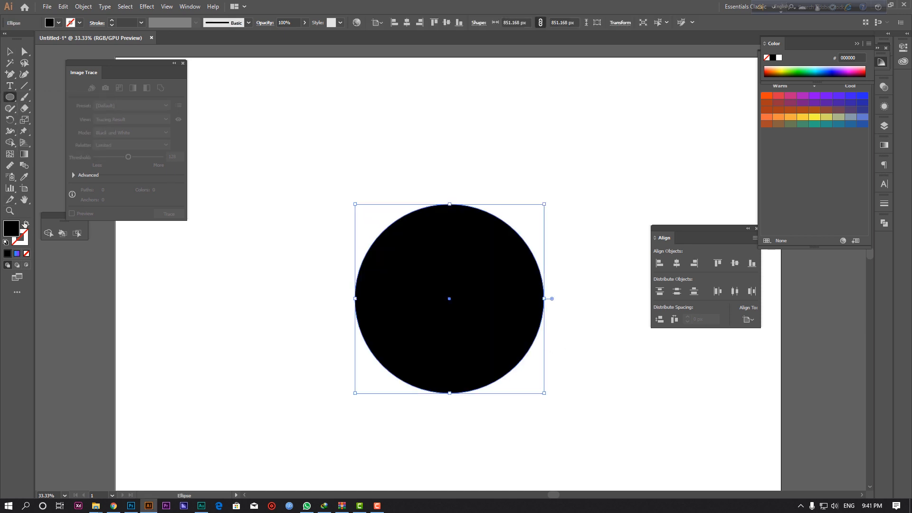
pyautogui.hotkey('ctrl', 'z')
pyautogui.moveTo(358, 207); pyautogui.dragTo(464, 287)
pyautogui.press('v')
pyautogui.moveTo(374, 204); pyautogui.dragTo(456, 350)
pyautogui.moveTo(511, 364); pyautogui.dragTo(477, 307)
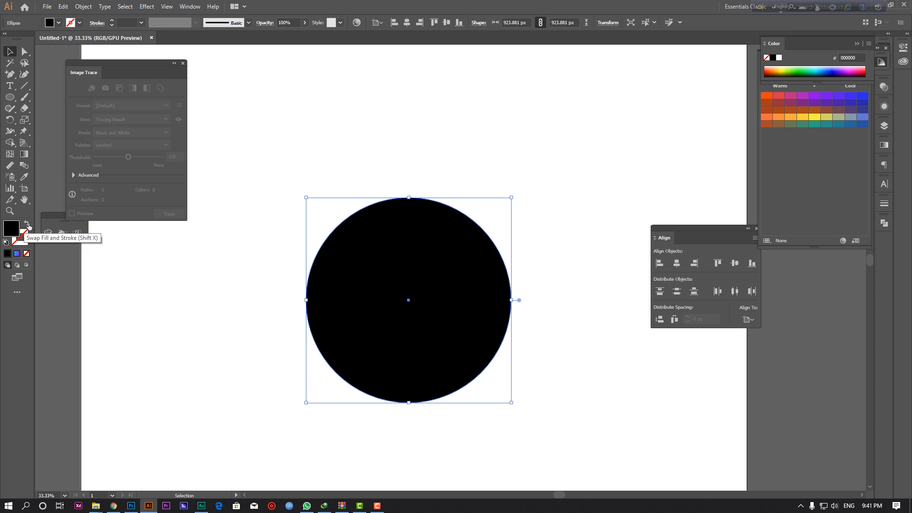
# Step: Swap the circle's fill and stroke for a black outline without fill, and set the stroke weight to 10 pt
pyautogui.click(27, 225)
pyautogui.doubleClick(124, 22)
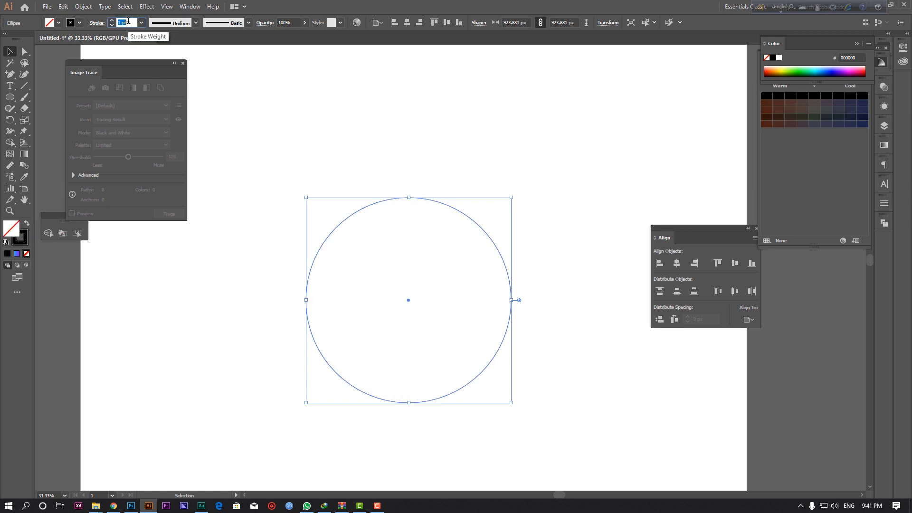
pyautogui.write('10')
pyautogui.press('Return')
pyautogui.click(445, 298)
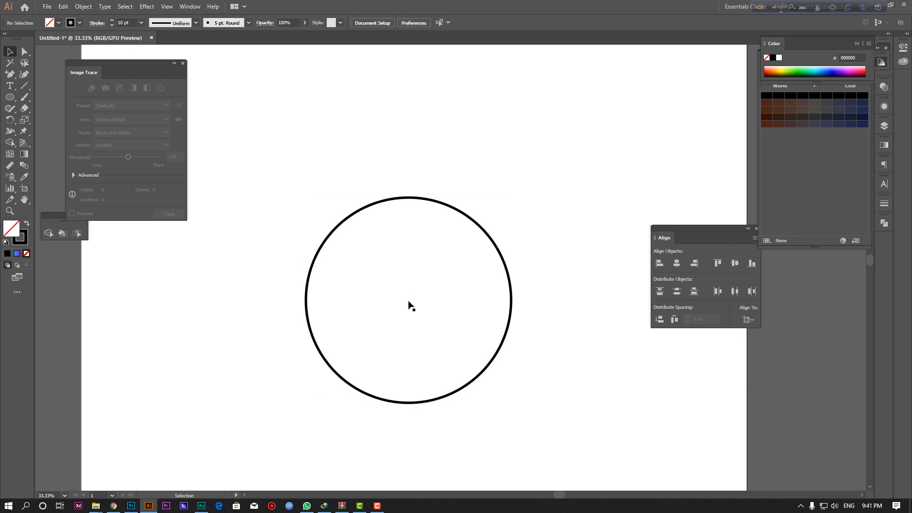
# Step: Paste a copy of the circle in front and shrink it about its centre to about 740 px
pyautogui.click(408, 300)
pyautogui.hotkey('ctrl', 'c')
pyautogui.hotkey('ctrl', 'f')
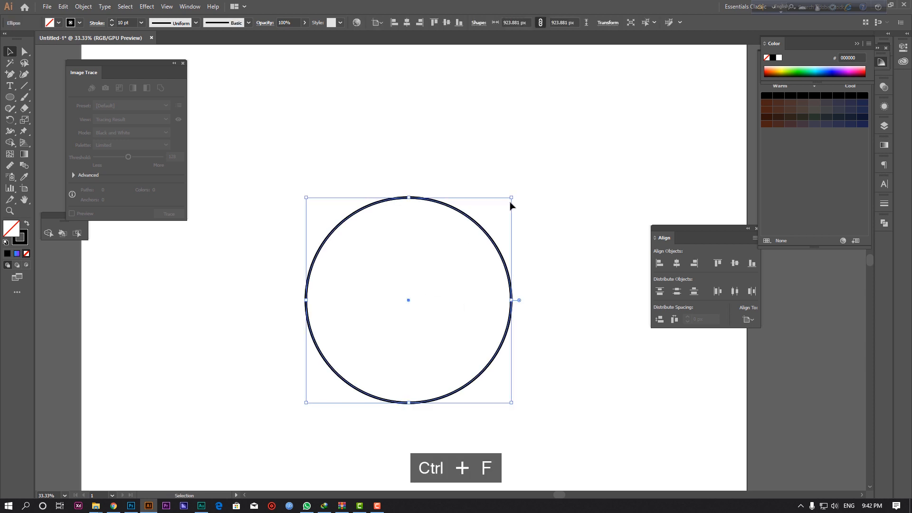
pyautogui.moveTo(512, 197); pyautogui.dragTo(497, 216)
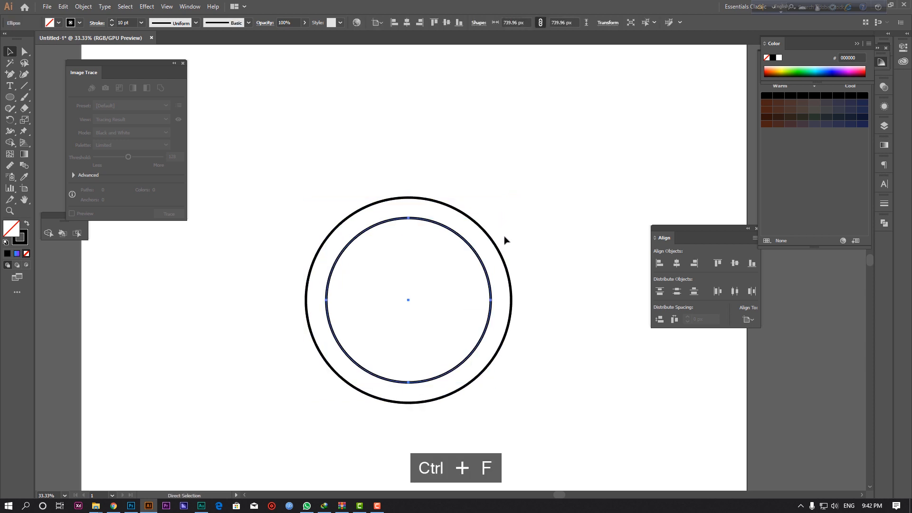
# Step: Paste a third concentric circle in front and shrink it about its centre to about 552 px
pyautogui.hotkey('ctrl', 'f')
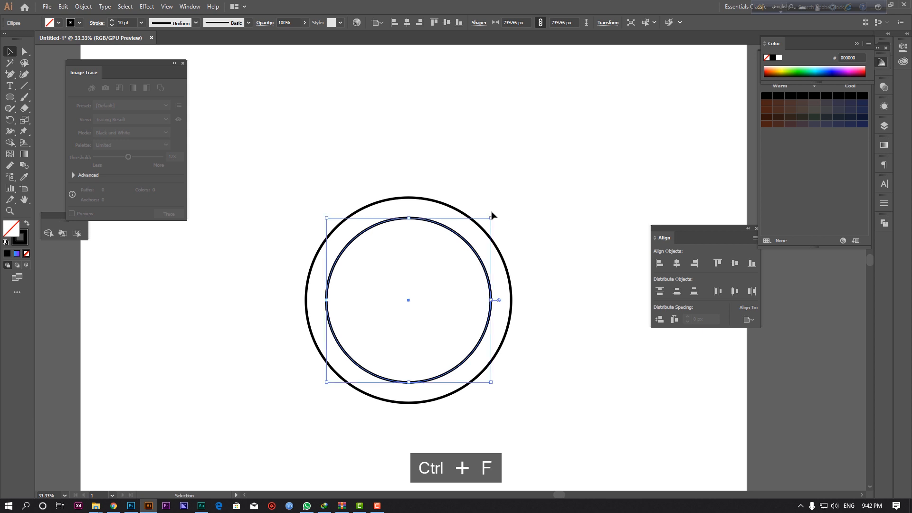
pyautogui.moveTo(492, 217); pyautogui.dragTo(480, 238)
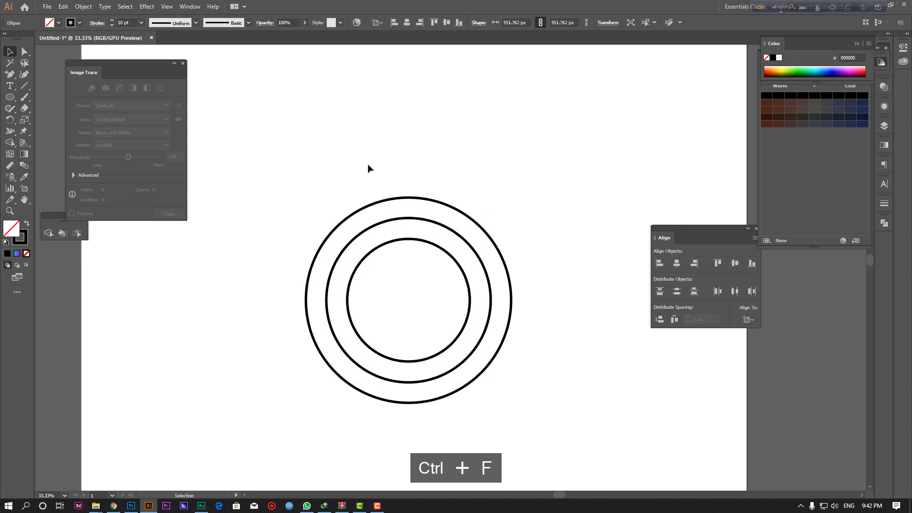
pyautogui.click(304, 188)
pyautogui.moveTo(302, 188); pyautogui.dragTo(527, 372)
pyautogui.click(198, 226)
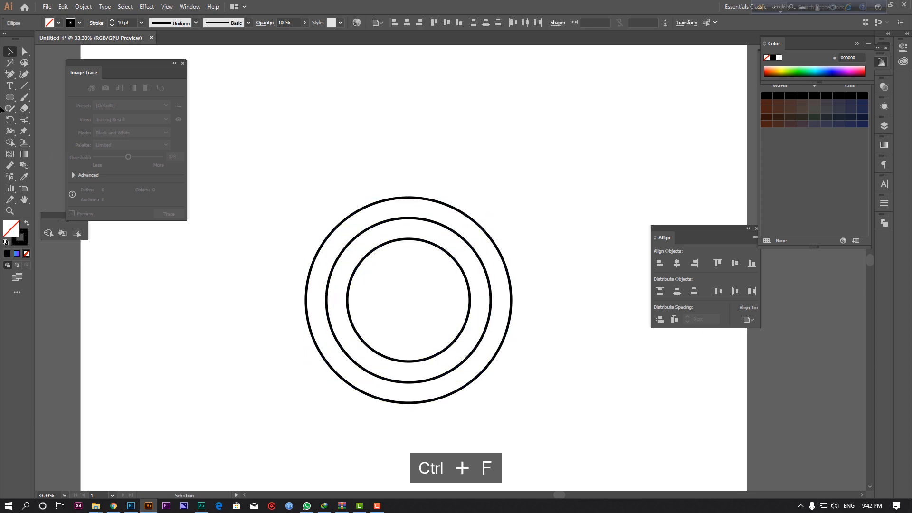
# Step: Detach the pen tools as a floating toolbar and add anchor points on the outer circle's upper-left and lower-left
pyautogui.moveTo(9, 77); pyautogui.dragTo(116, 90)
pyautogui.moveTo(41, 80); pyautogui.dragTo(569, 143)
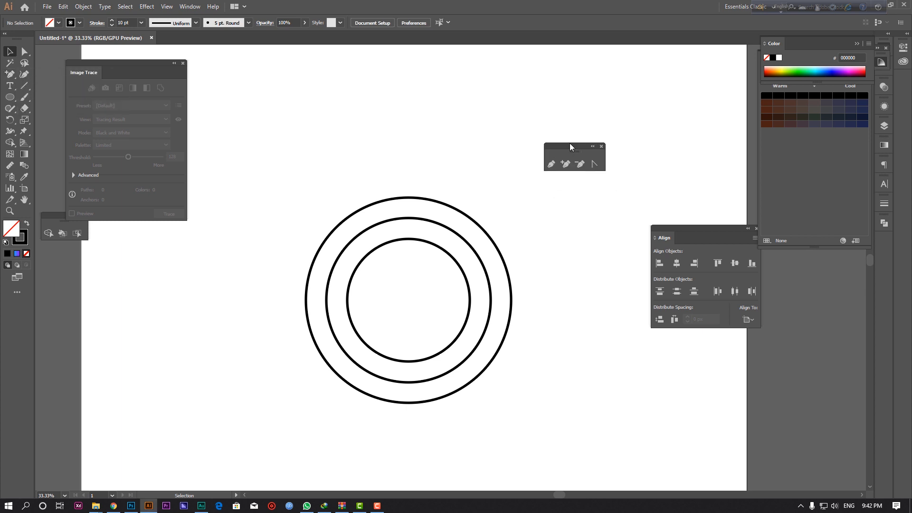
pyautogui.click(561, 160)
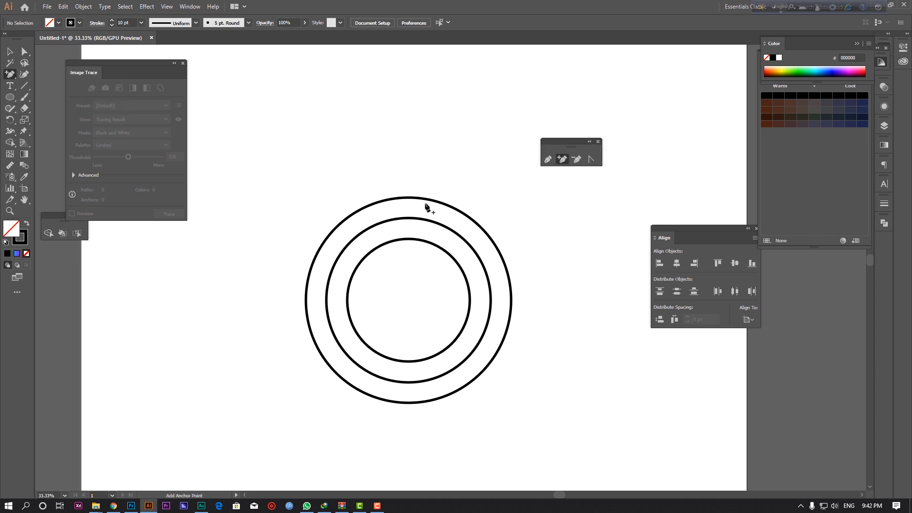
pyautogui.click(374, 204)
pyautogui.click(340, 379)
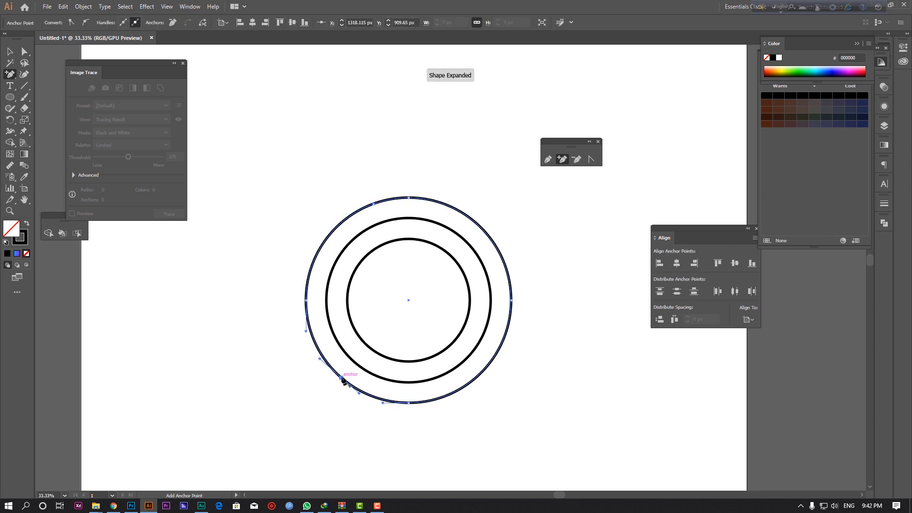
# Step: Add matching anchor points at the upper-left and lower-left of the middle and inner circles
pyautogui.click(354, 363)
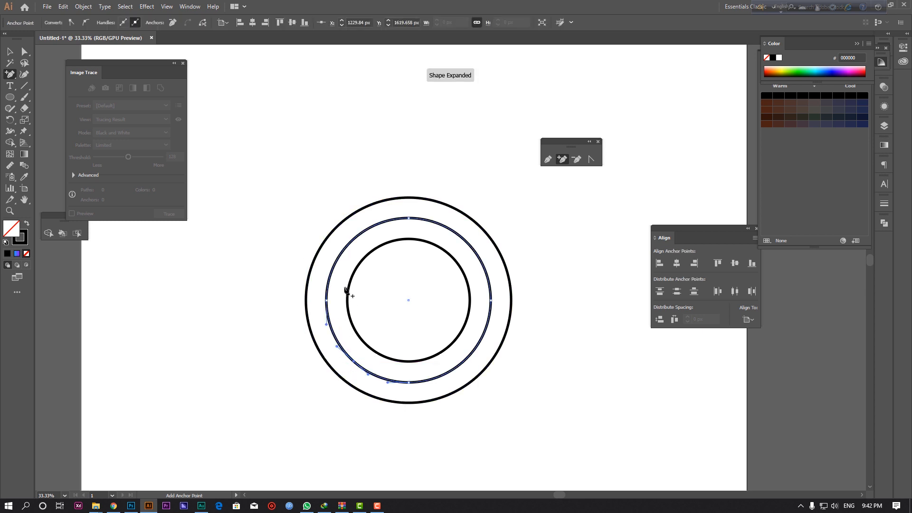
pyautogui.click(372, 227)
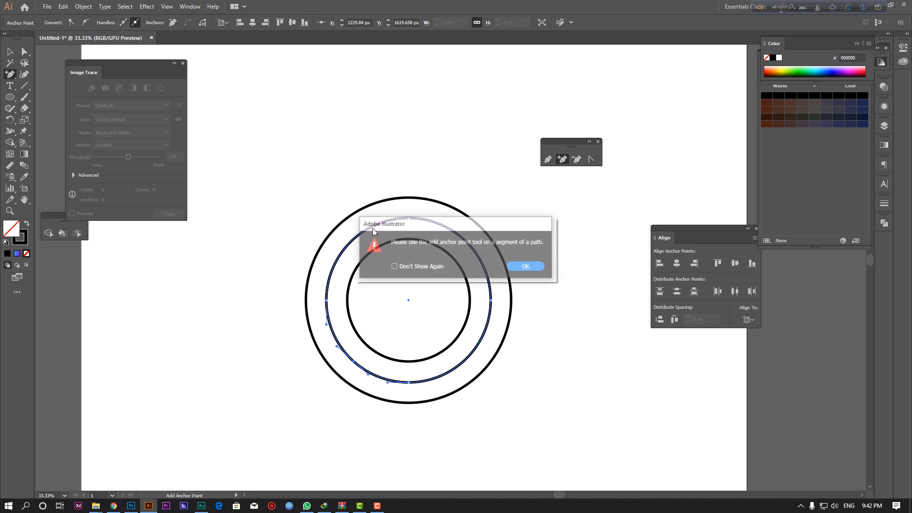
pyautogui.click(524, 266)
pyautogui.click(380, 224)
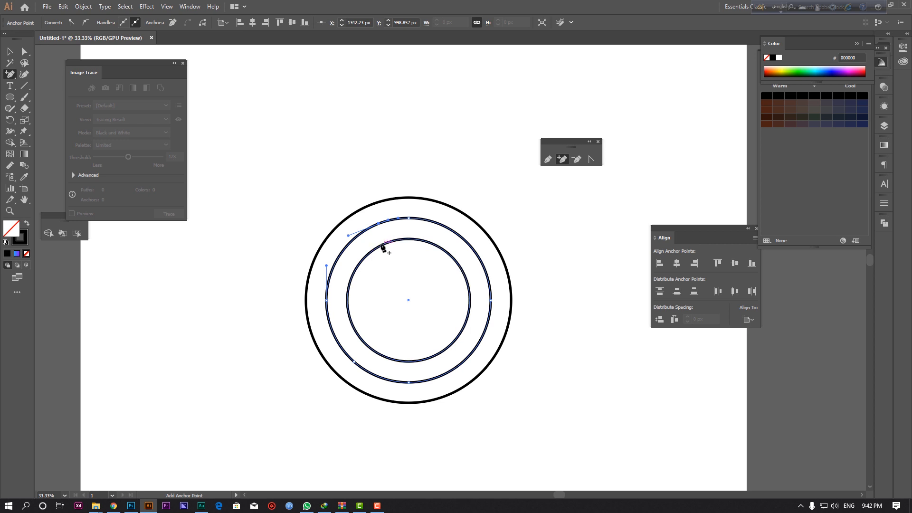
pyautogui.click(382, 245)
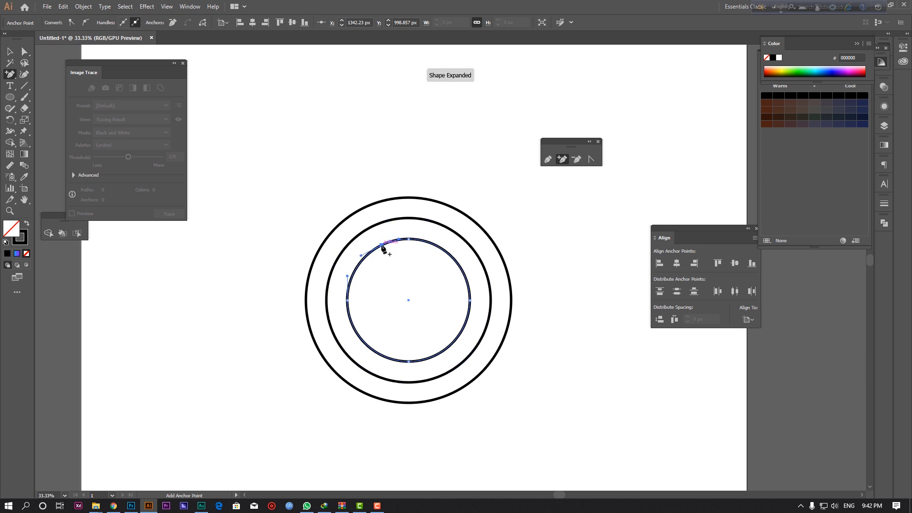
pyautogui.click(369, 347)
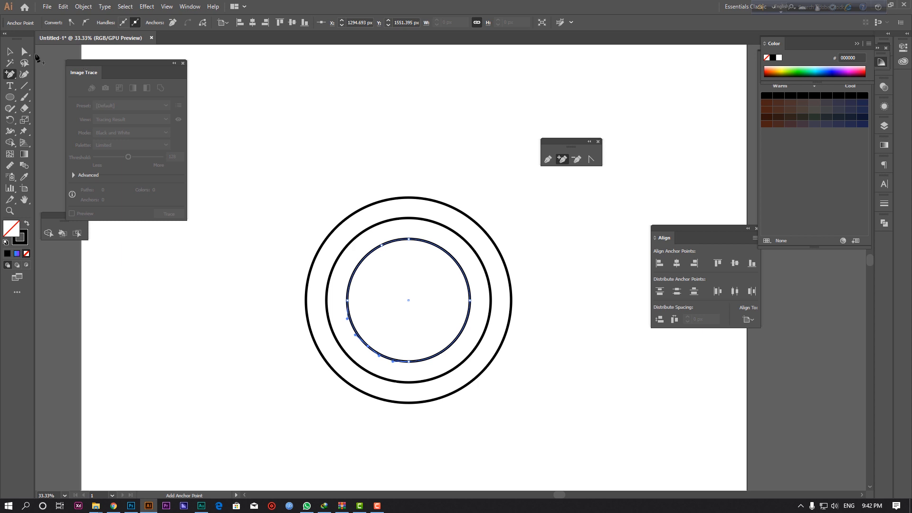
# Step: Delete the inner circle's right half and its short top segment up to the added upper-left anchor point
pyautogui.click(17, 55)
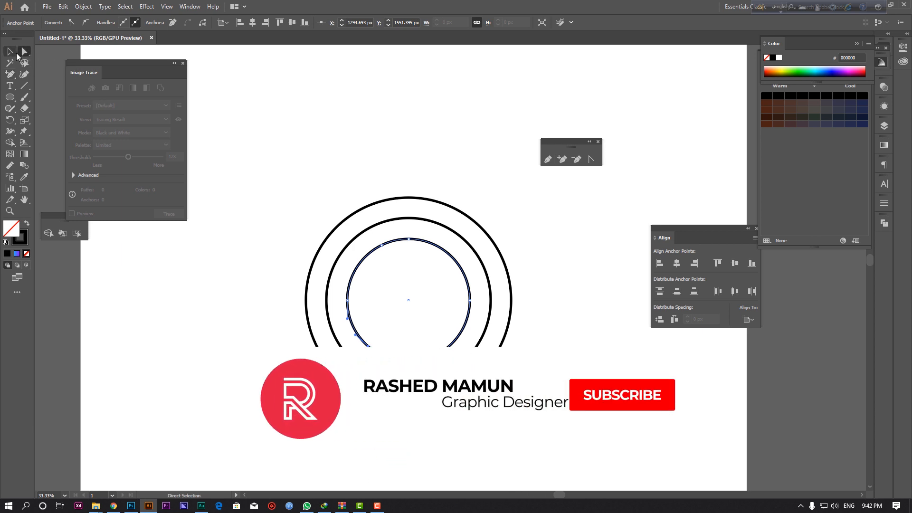
pyautogui.click(472, 305)
pyautogui.moveTo(478, 300); pyautogui.dragTo(479, 327)
pyautogui.press('Delete')
pyautogui.press('Delete')
pyautogui.click(418, 256)
pyautogui.moveTo(396, 236); pyautogui.dragTo(417, 252)
pyautogui.press('Delete')
pyautogui.click(434, 285)
# Step: Delete the middle circle's right half and its bottom segment up to the added lower-left anchor point
pyautogui.moveTo(473, 316); pyautogui.dragTo(495, 319)
pyautogui.press('Delete')
pyautogui.click(478, 291)
pyautogui.click(490, 292)
pyautogui.press('Delete')
pyautogui.moveTo(474, 289); pyautogui.dragTo(497, 298)
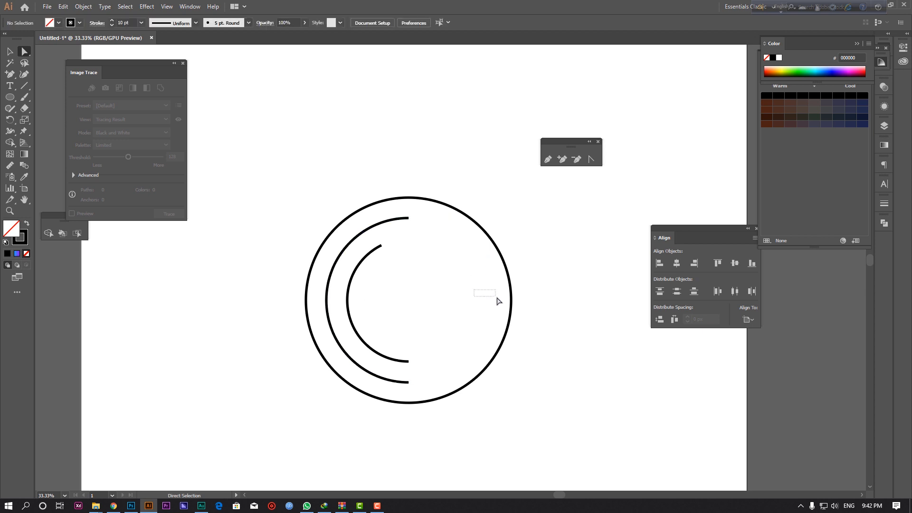
pyautogui.moveTo(399, 382); pyautogui.dragTo(411, 382)
pyautogui.press('Delete')
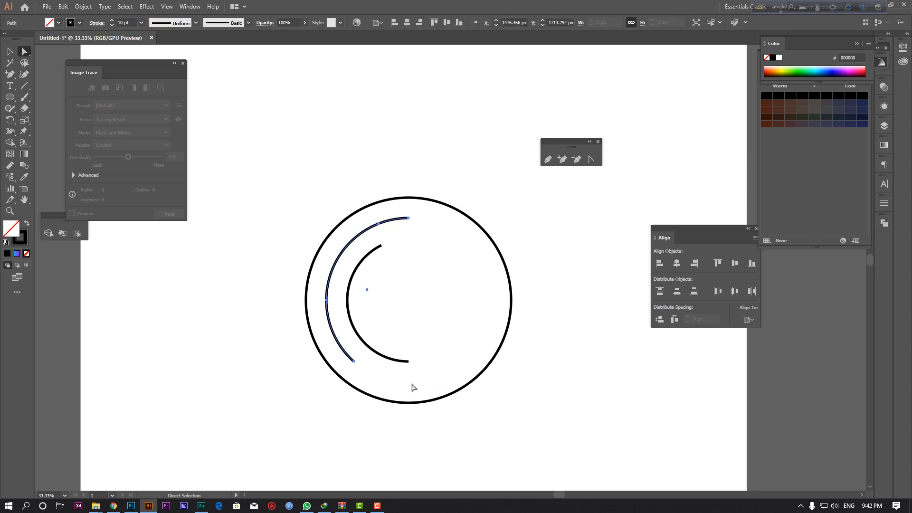
# Step: Delete the right half of the outer circle, keeping only its left semicircle
pyautogui.click(458, 210)
pyautogui.press('Delete')
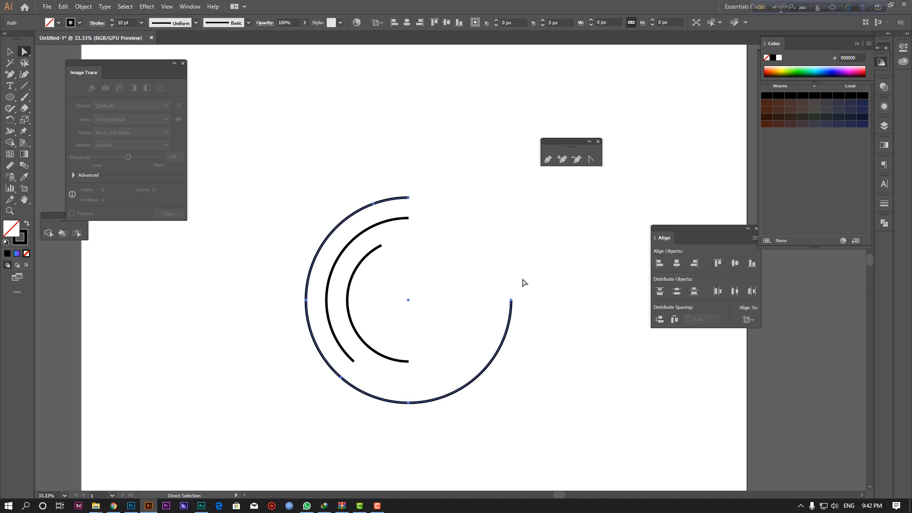
pyautogui.moveTo(488, 294); pyautogui.dragTo(534, 332)
pyautogui.press('Delete')
pyautogui.click(422, 389)
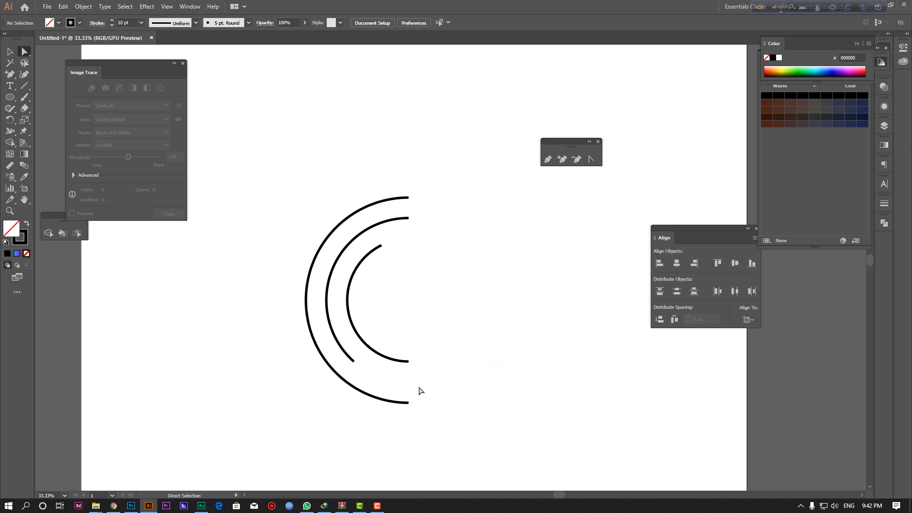
pyautogui.moveTo(419, 417); pyautogui.dragTo(420, 417)
pyautogui.click(495, 272)
# Step: Select all three arcs and turn on a dashed stroke with a 0 pt dash
pyautogui.click(9, 51)
pyautogui.moveTo(282, 205); pyautogui.dragTo(432, 382)
pyautogui.moveTo(247, 187); pyautogui.dragTo(438, 401)
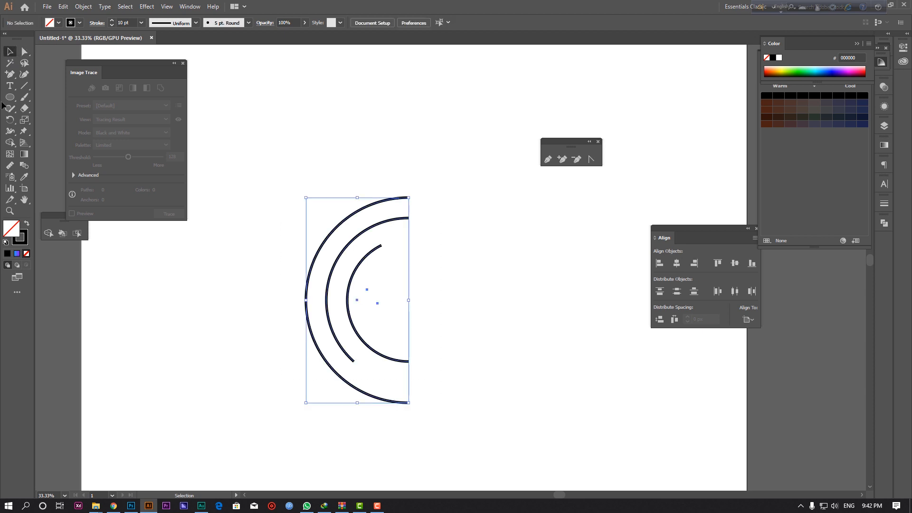
pyautogui.click(93, 25)
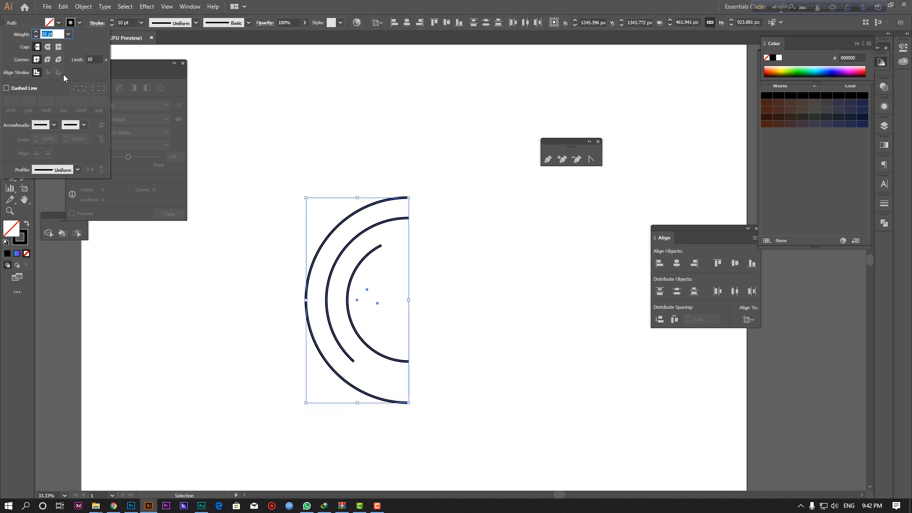
pyautogui.click(21, 89)
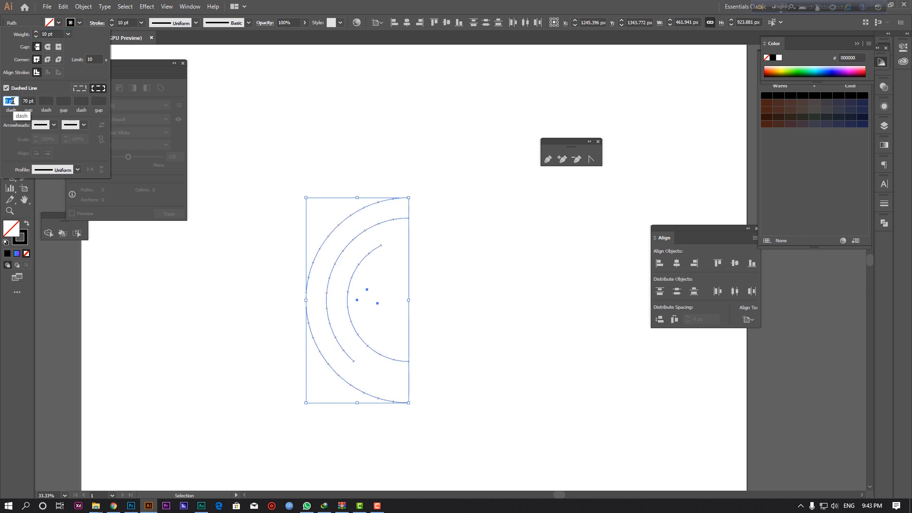
pyautogui.press('Tab')
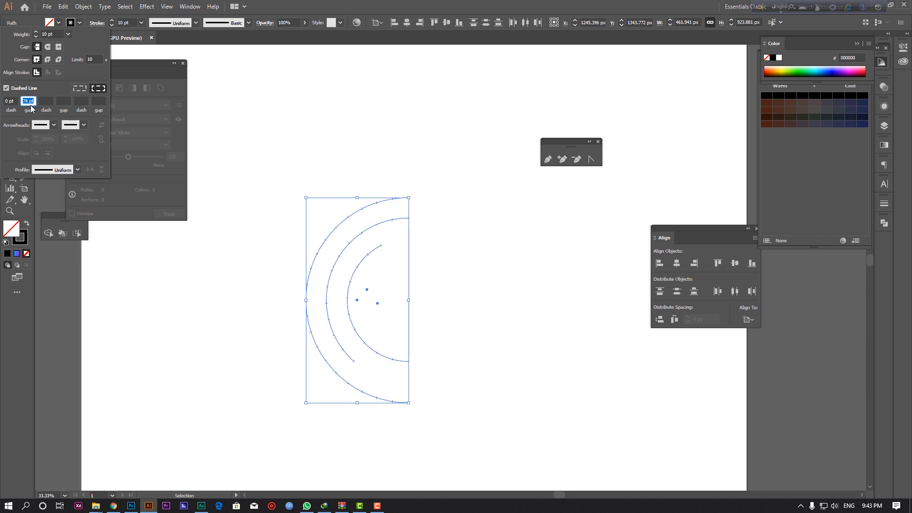
# Step: Set the arcs' stroke weight to 70 pt and use round caps to turn the dashes into dots
pyautogui.click(127, 22)
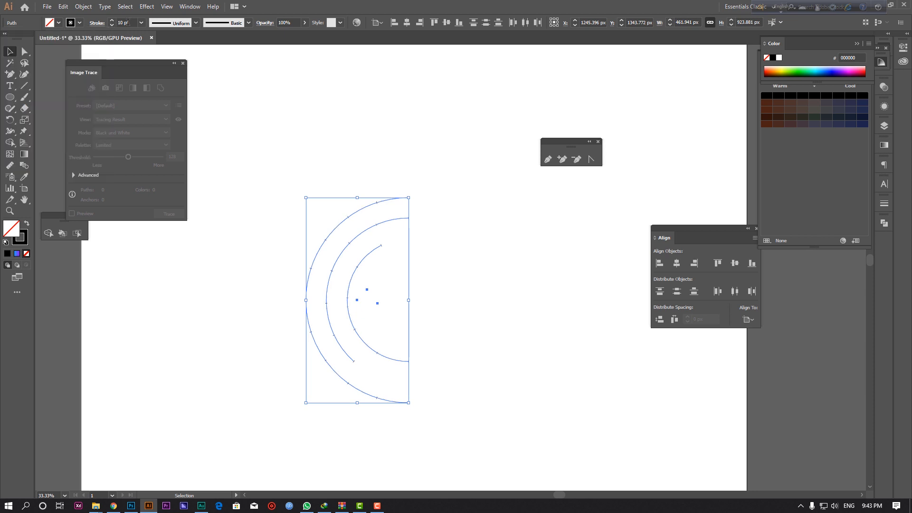
pyautogui.scroll(1, 127, 22)
pyautogui.click(93, 24)
pyautogui.click(48, 47)
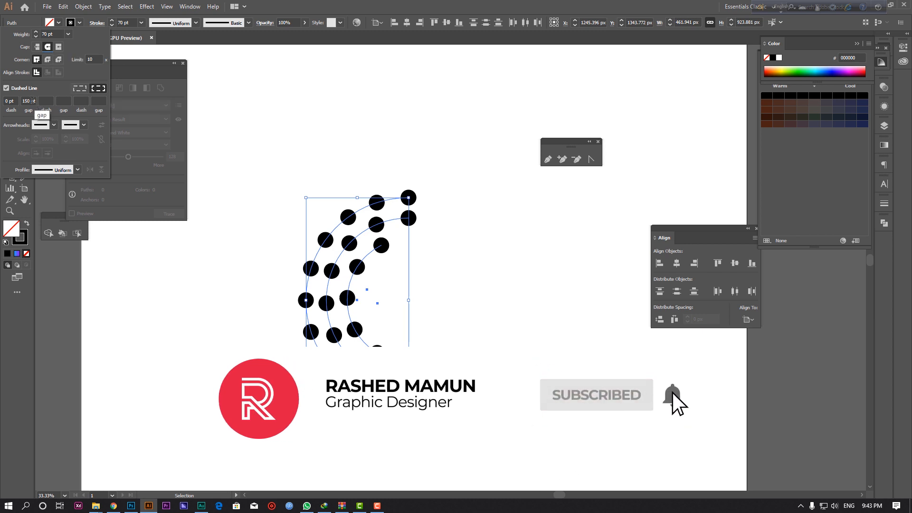
# Step: Reduce the gap between the arcs' dots to 100 pt and the stroke weight to 54 pt
pyautogui.scroll(-3, 33, 101)
pyautogui.scroll(-2, 32, 101)
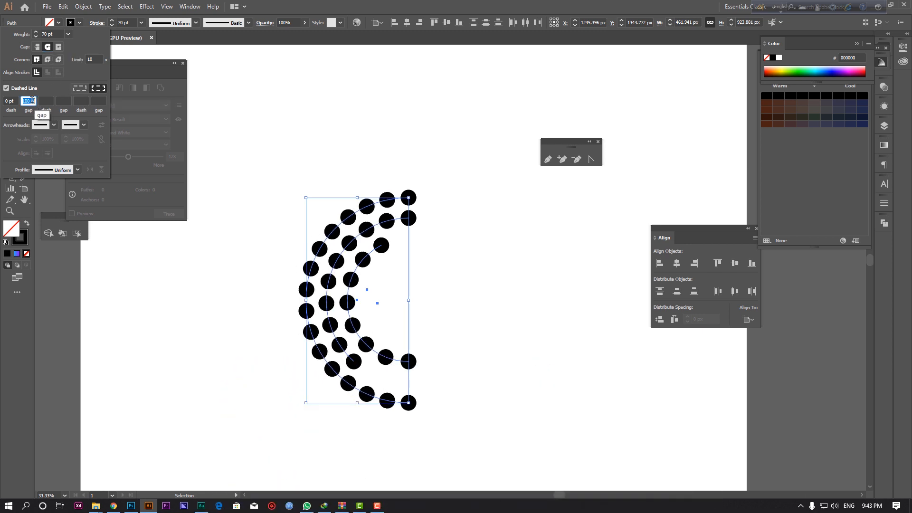
pyautogui.scroll(-16, 124, 22)
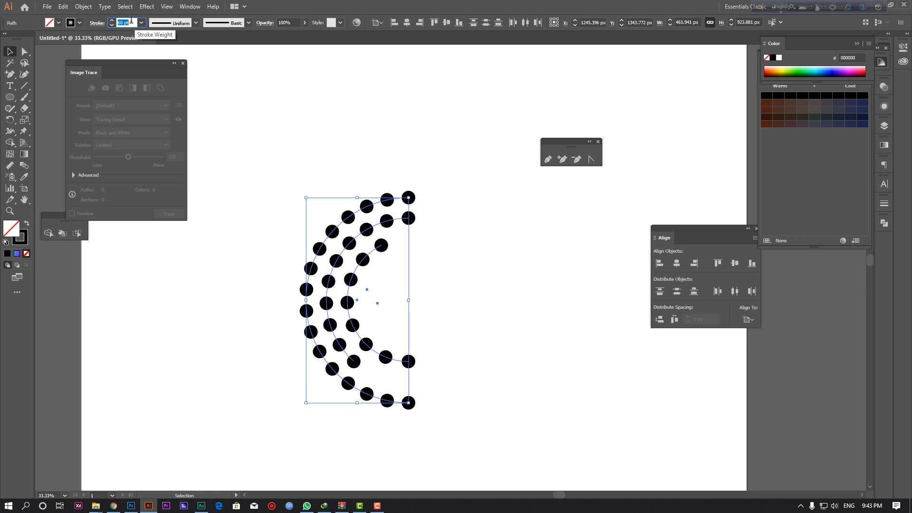
# Step: Tighten the dash gap on the three arcs below 100 pt so that neighbouring dots sit close together
pyautogui.click(97, 23)
pyautogui.scroll(-3, 32, 101)
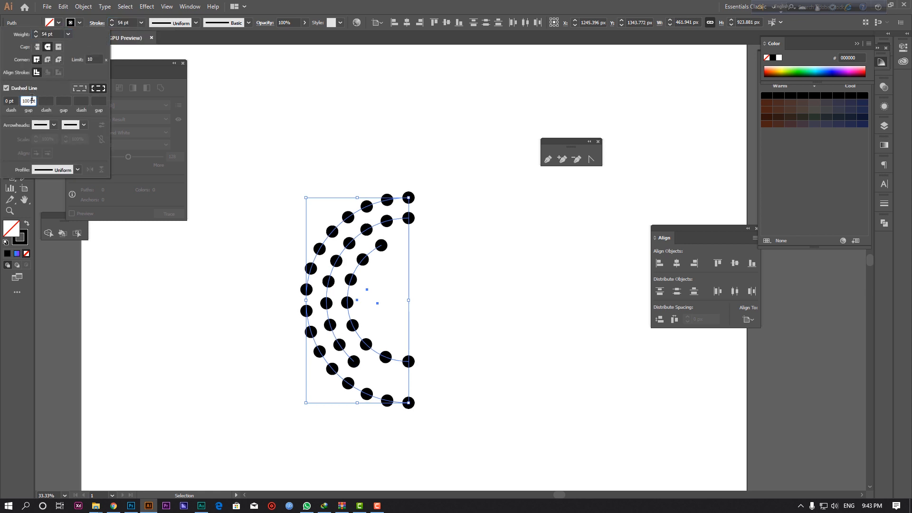
pyautogui.scroll(-11, 32, 100)
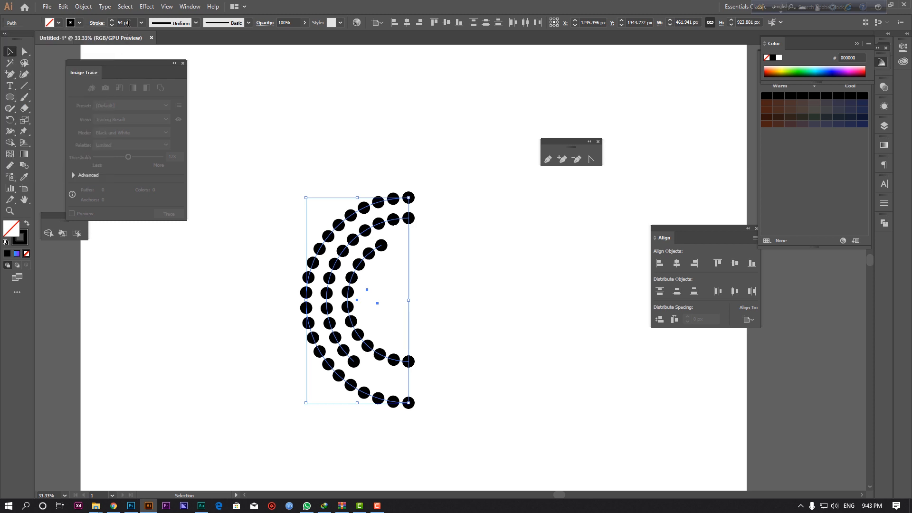
# Step: Set the arcs' stroke weight to 50 pt and apply the oval width profile that tapers at both ends
pyautogui.scroll(-4, 128, 22)
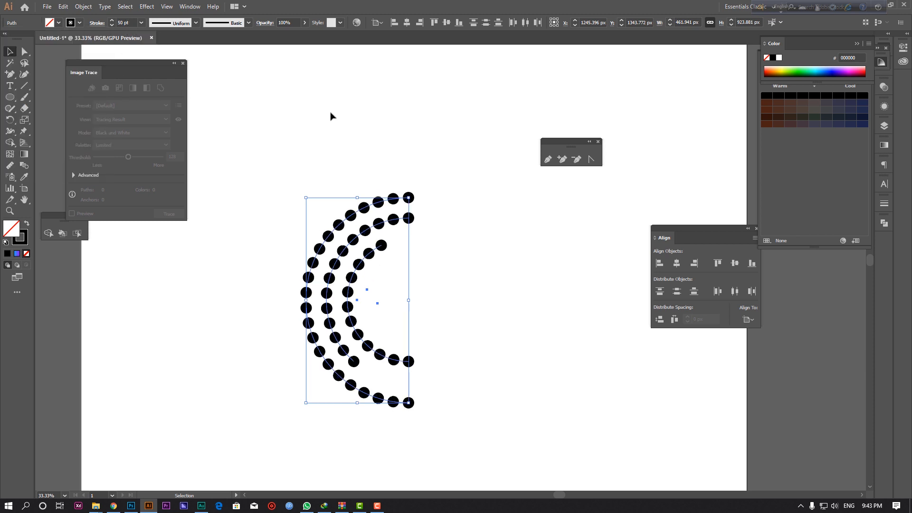
pyautogui.click(196, 23)
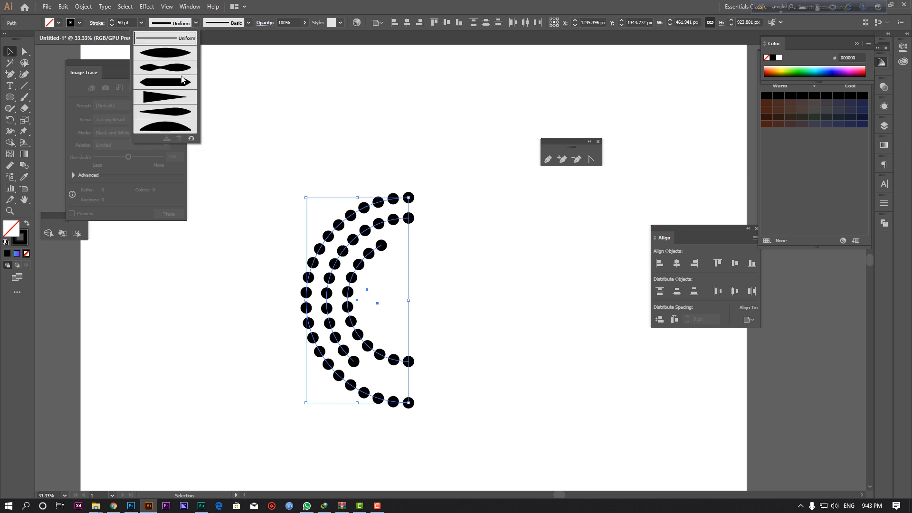
pyautogui.click(165, 53)
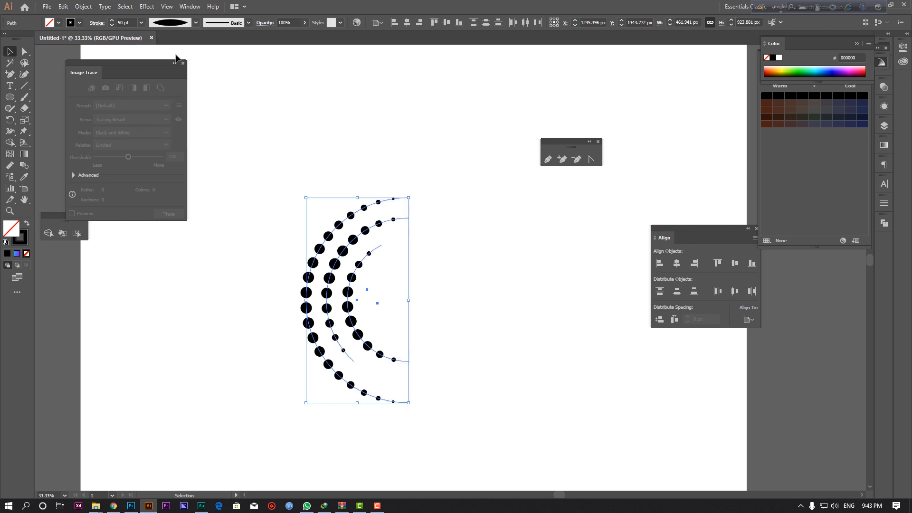
# Step: Select all three dotted arcs and expand their appearance into filled shapes
pyautogui.click(289, 205)
pyautogui.moveTo(256, 223); pyautogui.dragTo(488, 398)
pyautogui.click(470, 276)
pyautogui.hotkey('ctrl', 'a')
pyautogui.click(83, 6)
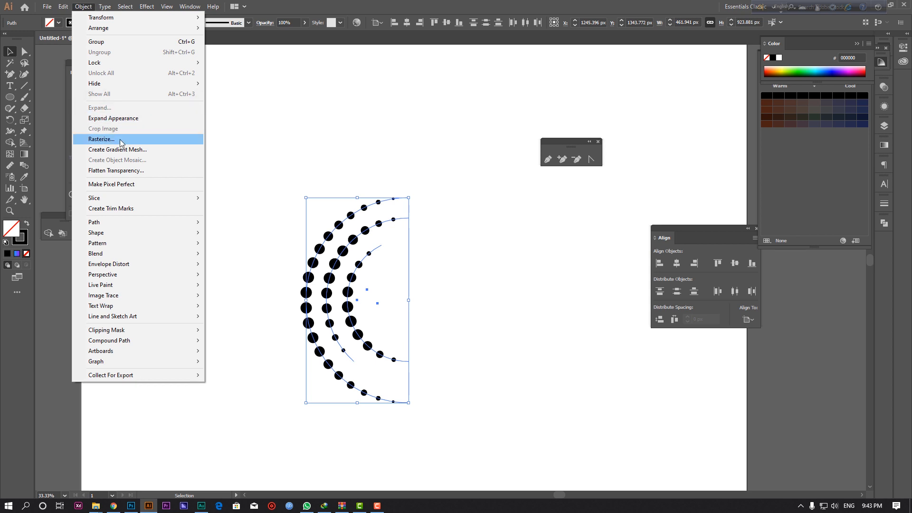
pyautogui.click(119, 118)
pyautogui.scroll(-3, 383, 208)
pyautogui.scroll(1, 403, 201)
pyautogui.scroll(2, 413, 236)
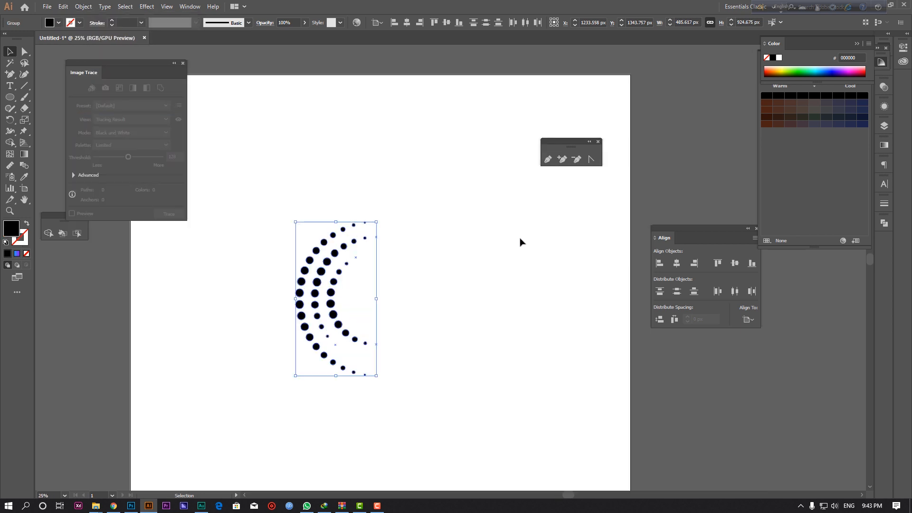
# Step: Fill the dots with the blue-to-purple linear gradient and run it downward across all arcs at about -103.6°
pyautogui.click(883, 145)
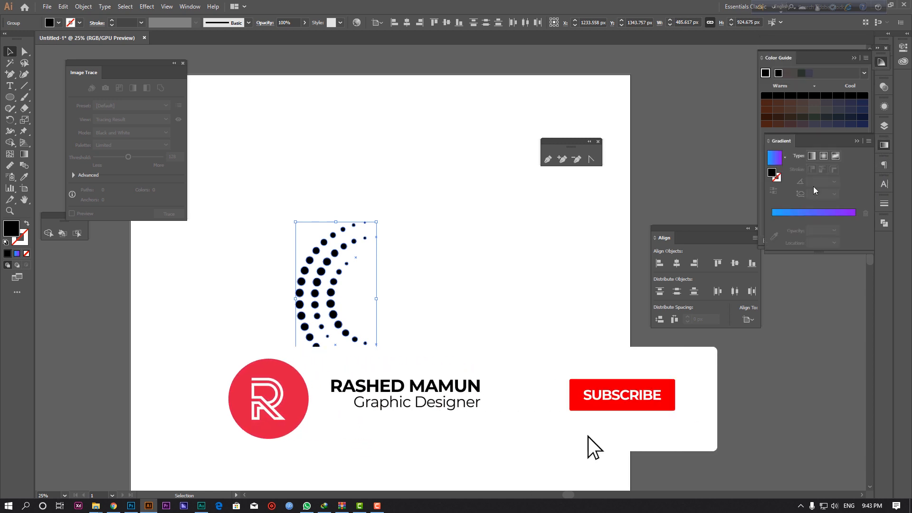
pyautogui.click(779, 160)
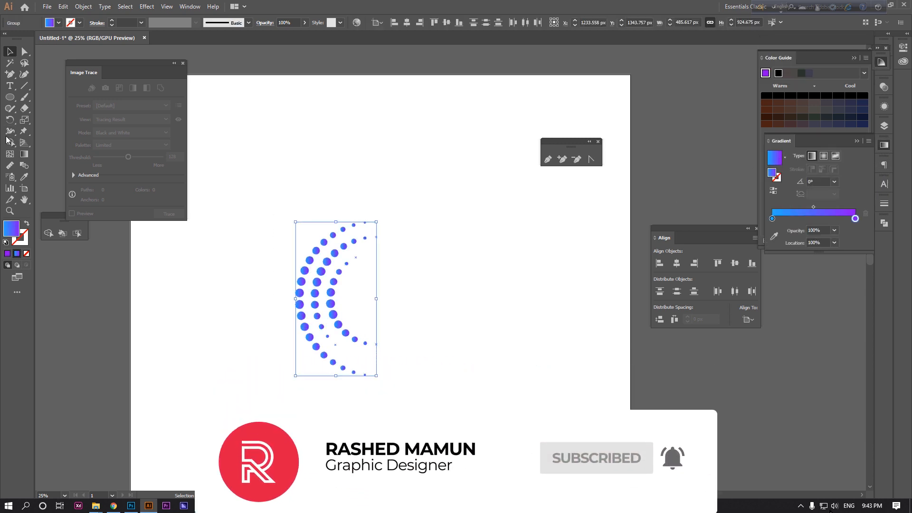
pyautogui.click(24, 154)
pyautogui.moveTo(357, 204); pyautogui.dragTo(323, 343)
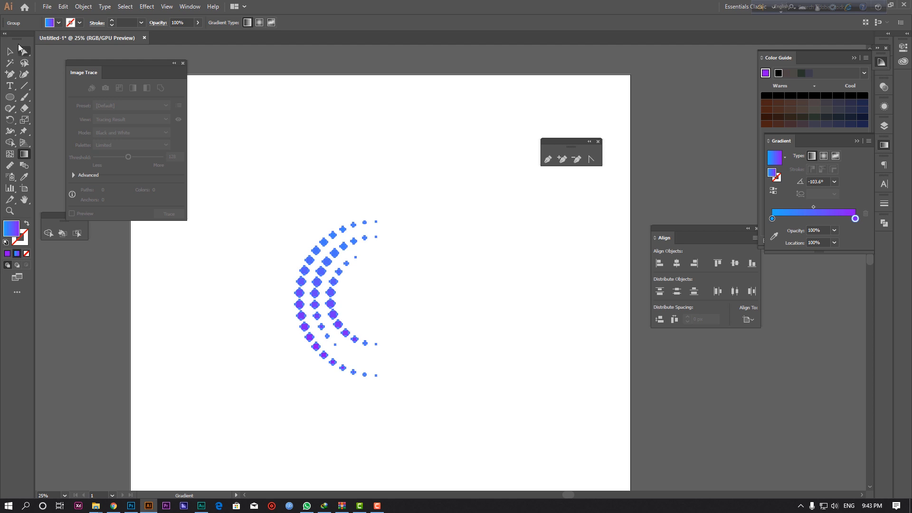
pyautogui.click(10, 51)
pyautogui.click(256, 191)
# Step: Draw a 3000 by 3000 px rectangle covering the artboard and send it behind the dotted arcs
pyautogui.scroll(-2, 366, 242)
pyautogui.moveTo(7, 98); pyautogui.dragTo(48, 96)
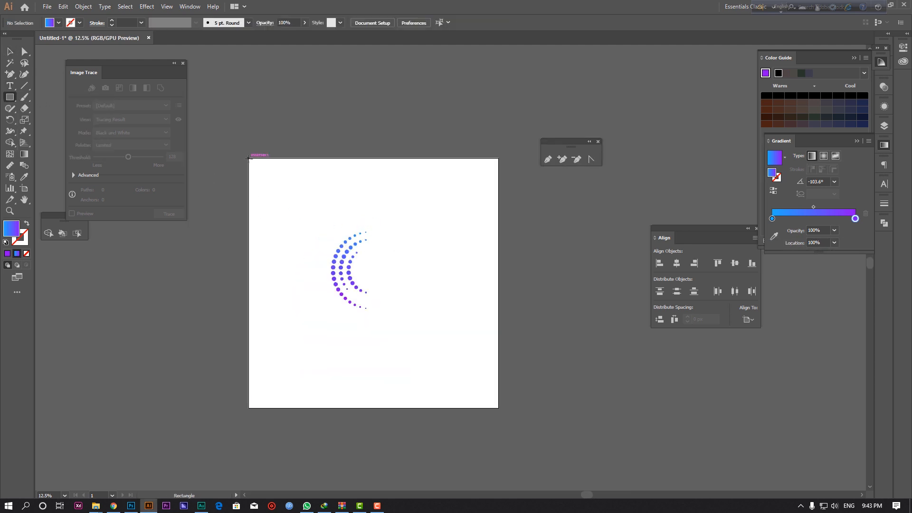
pyautogui.moveTo(248, 158)
pyautogui.mouseDown()
pyautogui.moveTo(494, 384)
pyautogui.moveTo(499, 407)
pyautogui.mouseUp()
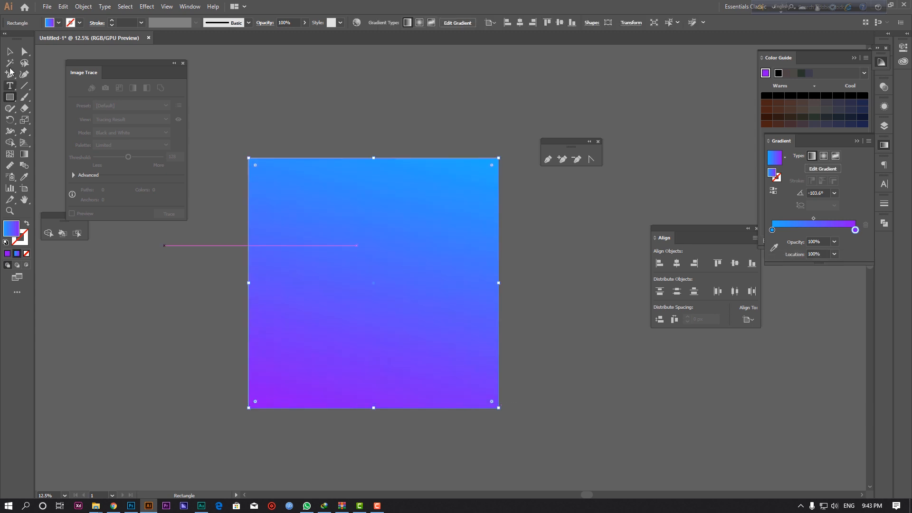
pyautogui.click(10, 51)
pyautogui.rightClick(331, 220)
pyautogui.moveTo(376, 370)
pyautogui.click(450, 398)
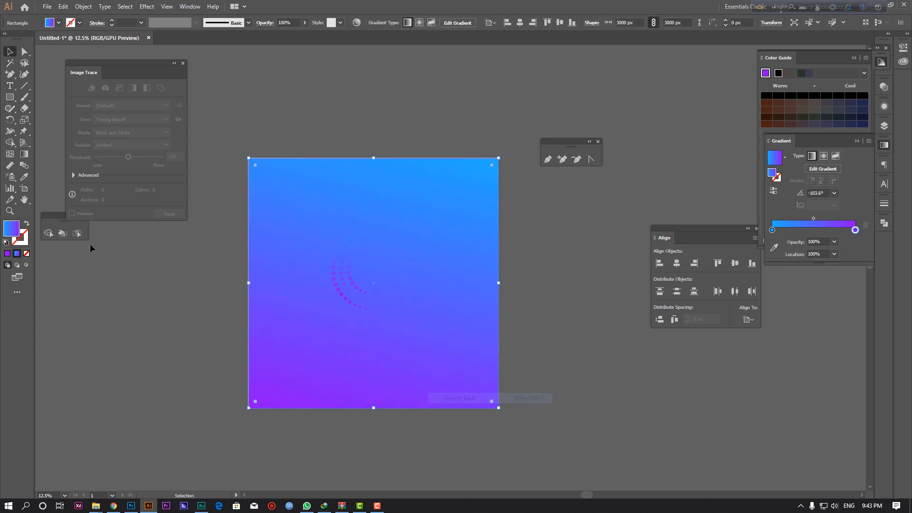
# Step: Try a dark 222222 fill on the background rectangle, and delete the rectangle
pyautogui.click(24, 177)
pyautogui.click(169, 273)
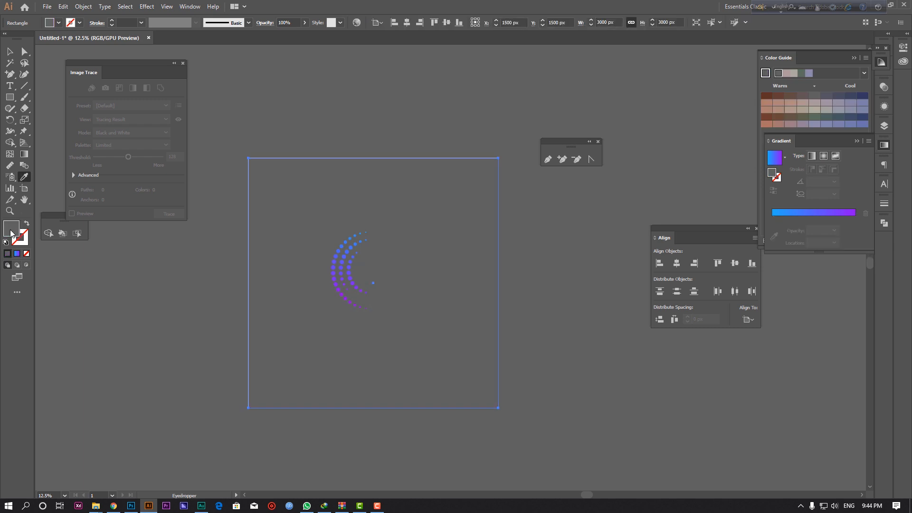
pyautogui.doubleClick(10, 233)
pyautogui.write('222222')
pyautogui.click(728, 220)
pyautogui.hotkey('ctrl', '+')
pyautogui.click(10, 52)
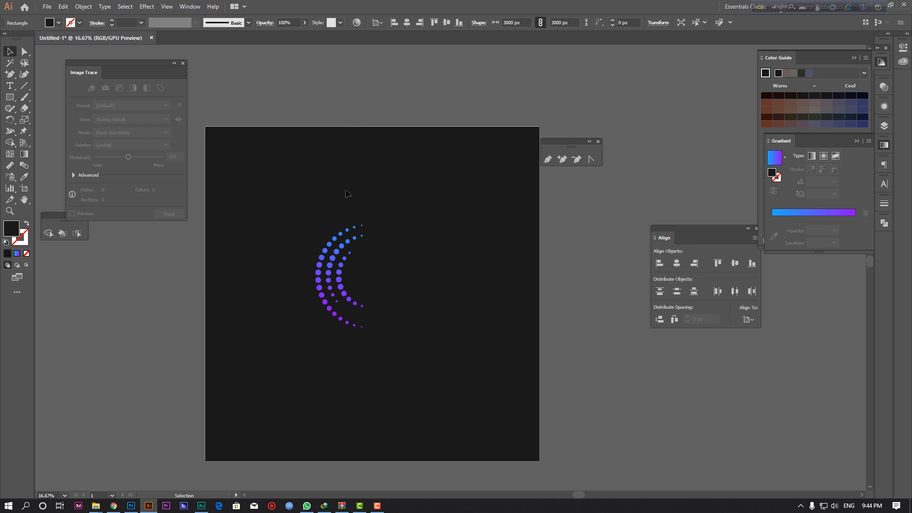
pyautogui.click(456, 299)
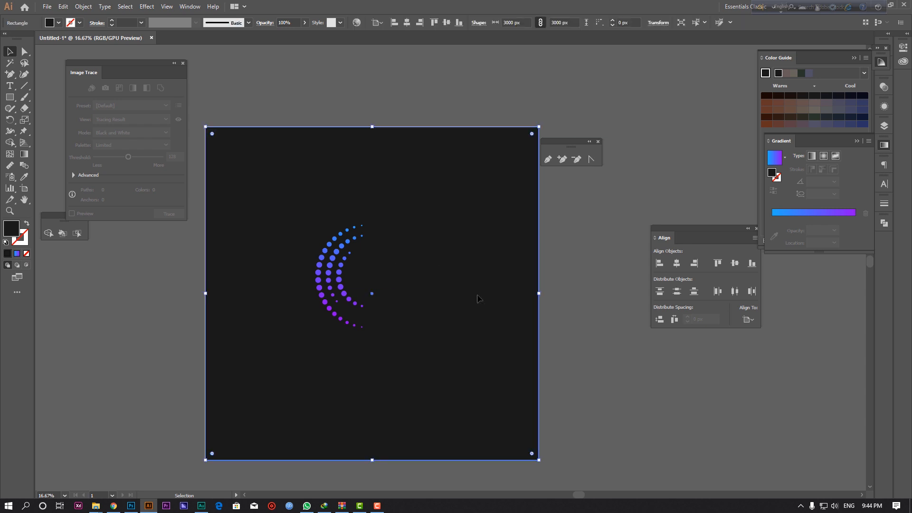
pyautogui.press('Delete')
# Step: Scale the dotted mark down to about 332 by 633 px and shift it slightly toward the artboard's centre
pyautogui.moveTo(249, 219); pyautogui.dragTo(424, 360)
pyautogui.moveTo(369, 327); pyautogui.dragTo(360, 310)
pyautogui.moveTo(340, 279); pyautogui.dragTo(350, 279)
pyautogui.click(445, 280)
# Step: Add the text CEPRO TABLET below the dotted mark
pyautogui.scroll(2, 379, 297)
pyautogui.click(9, 85)
pyautogui.click(276, 375)
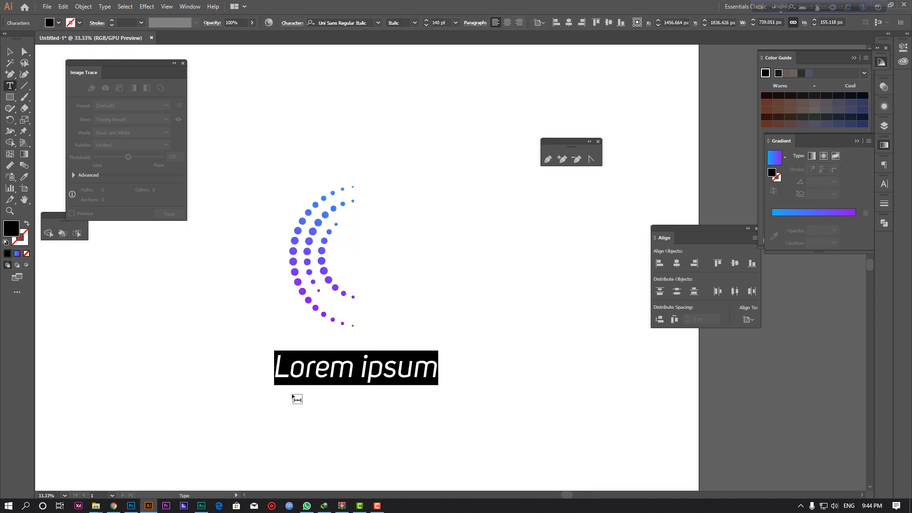
pyautogui.write('CE')
pyautogui.press('BackSpace')
pyautogui.write('PRO')
pyautogui.press('BackSpace')
pyautogui.press('BackSpace')
pyautogui.press('BackSpace')
pyautogui.write('EPRO')
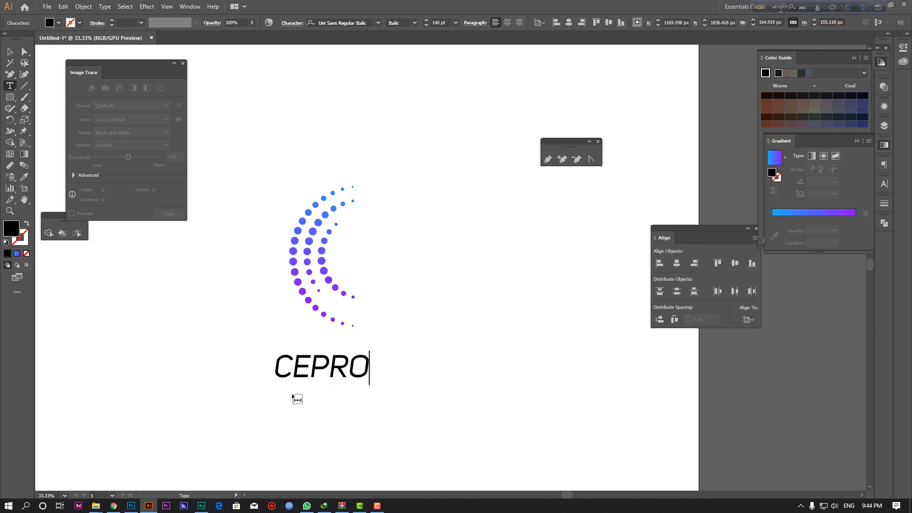
pyautogui.write(' TABLET')
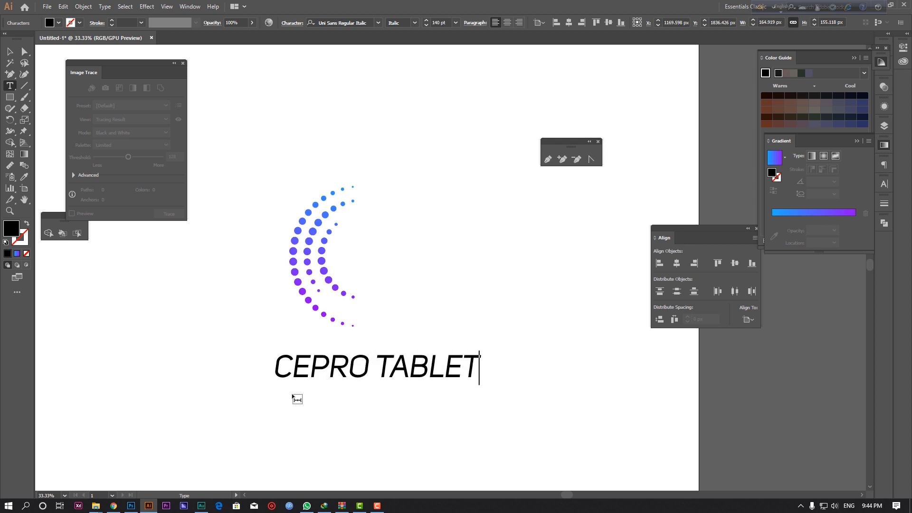
# Step: Replace the caption below the mark with the mixed-case text "Cepro Tabs."
pyautogui.hotkey('ctrl', 'a')
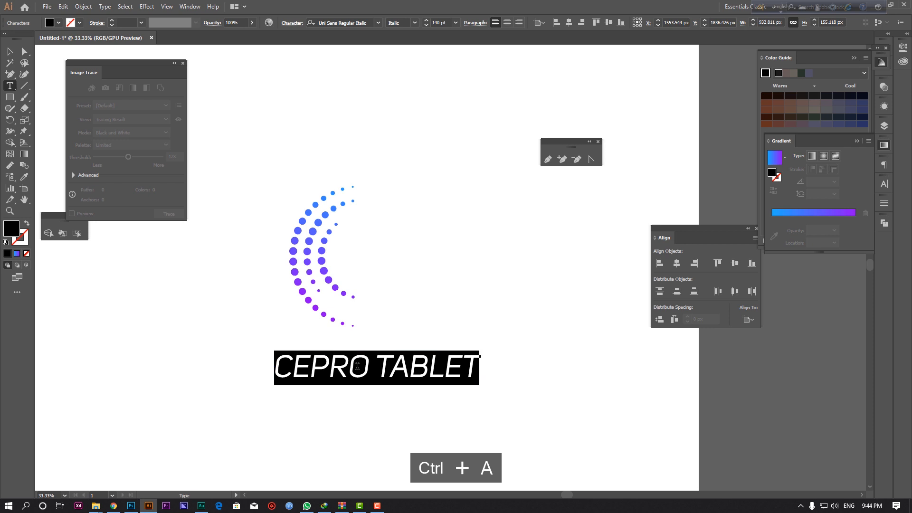
pyautogui.write('Cepro T')
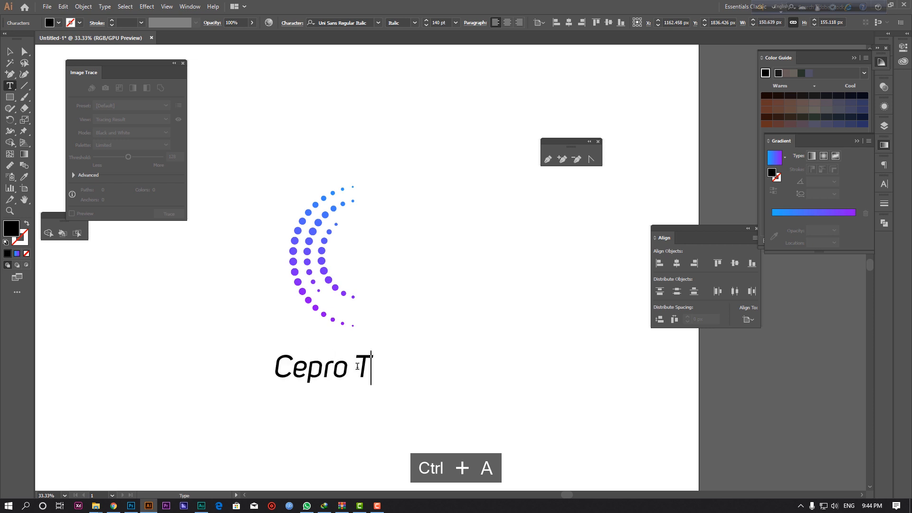
pyautogui.write('ablet')
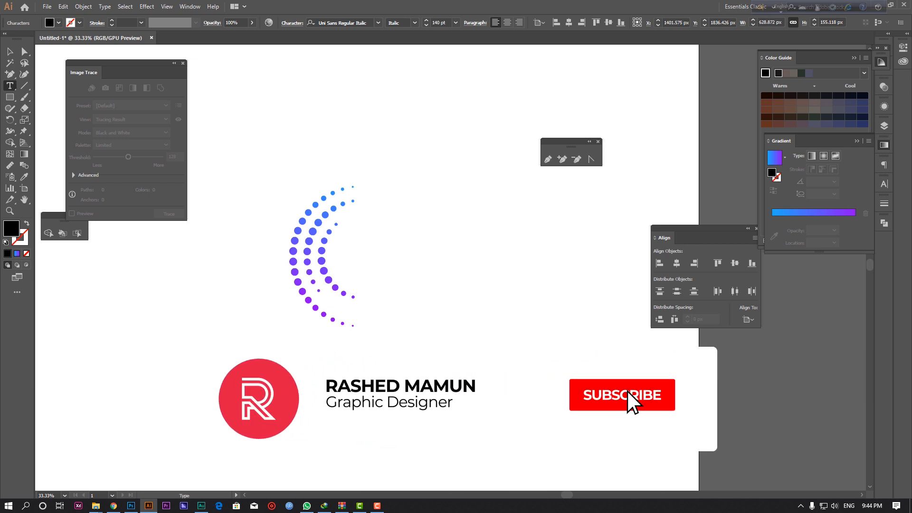
# Step: Set the caption's fill colour to 1e1e1e and enlarge it proportionally from its centre to about 920 px wide
pyautogui.hotkey('ctrl', 'a')
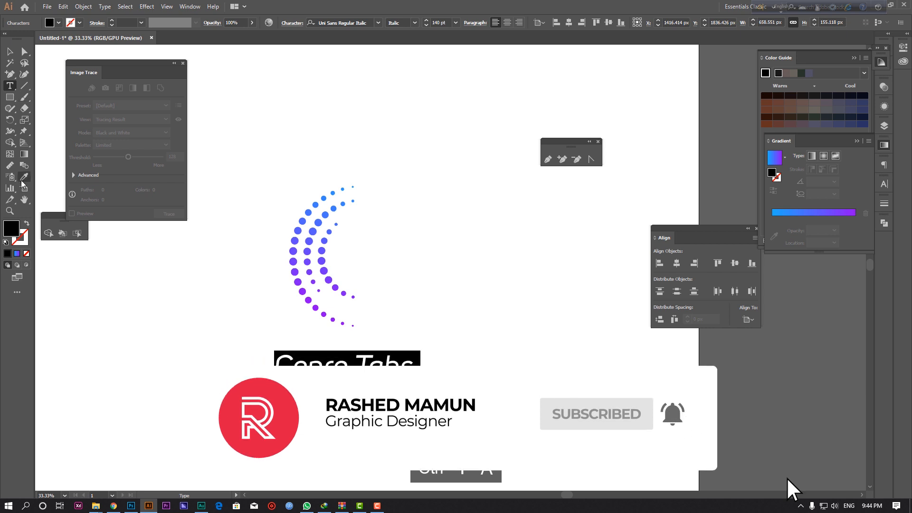
pyautogui.doubleClick(11, 228)
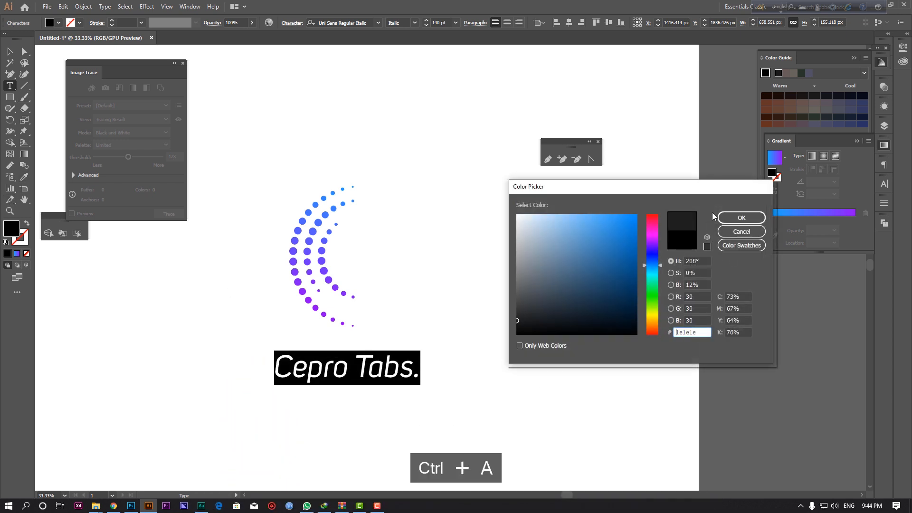
pyautogui.click(748, 216)
pyautogui.click(11, 53)
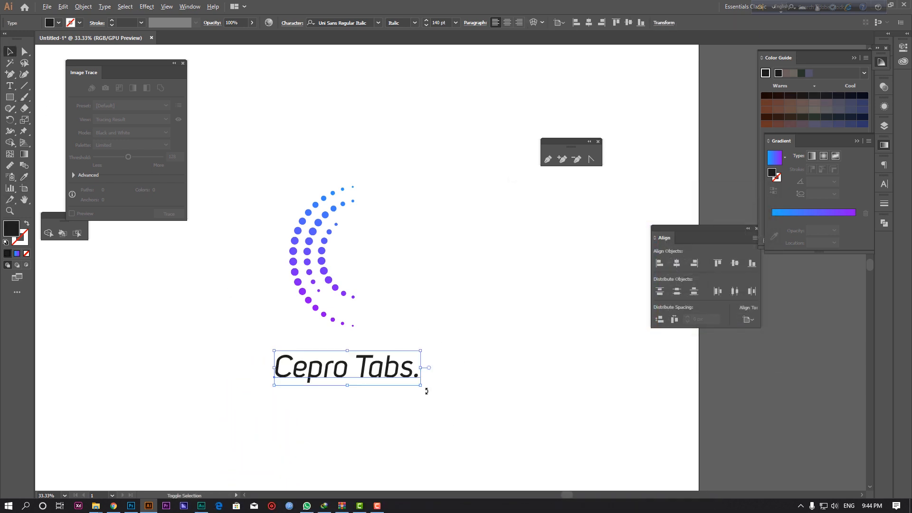
pyautogui.moveTo(421, 388); pyautogui.dragTo(449, 392)
pyautogui.click(464, 352)
# Step: Group the dotted arcs and align the group and the caption on their horizontal centres
pyautogui.moveTo(287, 223); pyautogui.dragTo(354, 289)
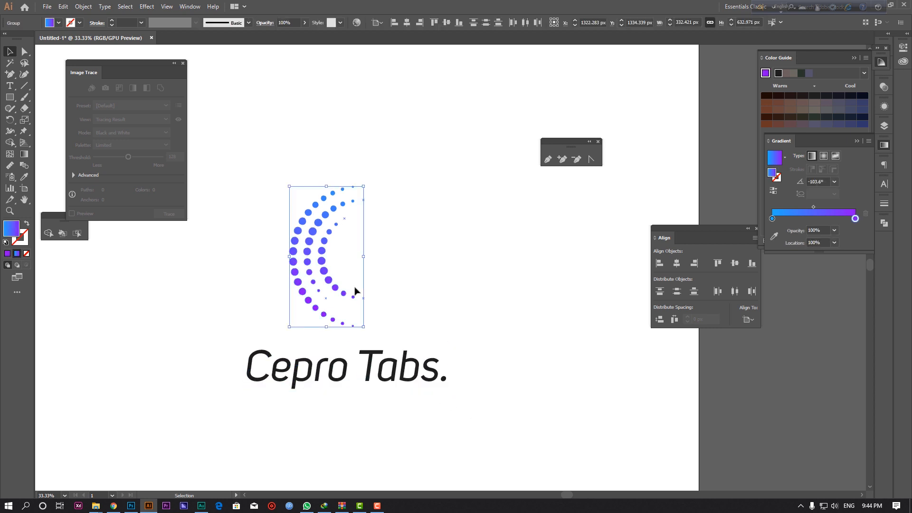
pyautogui.hotkey('ctrl', 'g')
pyautogui.click(341, 318)
pyautogui.keyDown('shift'); pyautogui.click(386, 351); pyautogui.keyUp('shift')
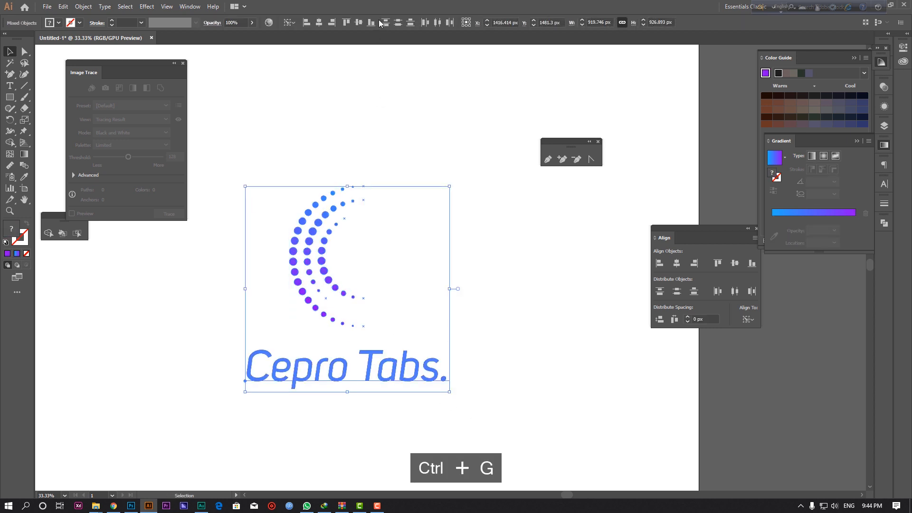
pyautogui.click(319, 23)
pyautogui.click(349, 90)
pyautogui.scroll(-2, 359, 178)
pyautogui.moveTo(293, 182); pyautogui.dragTo(421, 305)
pyautogui.scroll(2, 397, 252)
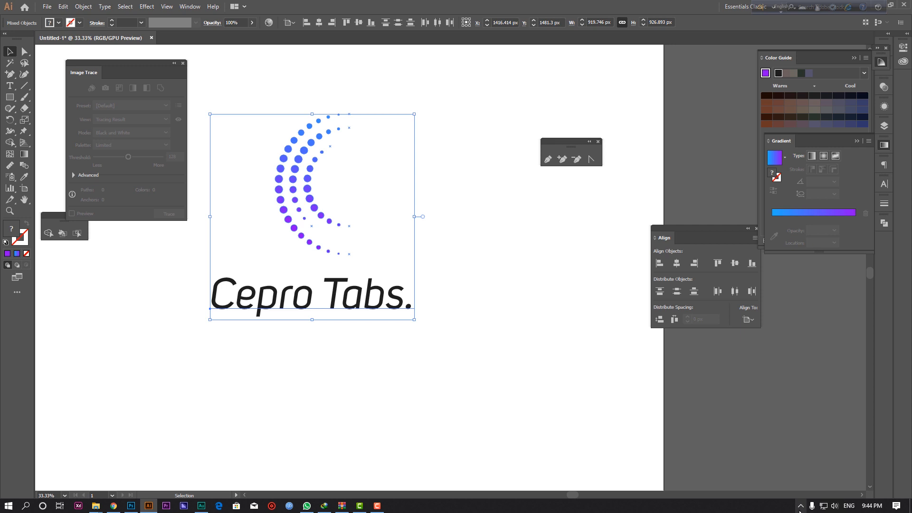
pyautogui.click(800, 510)
pyautogui.click(796, 495)
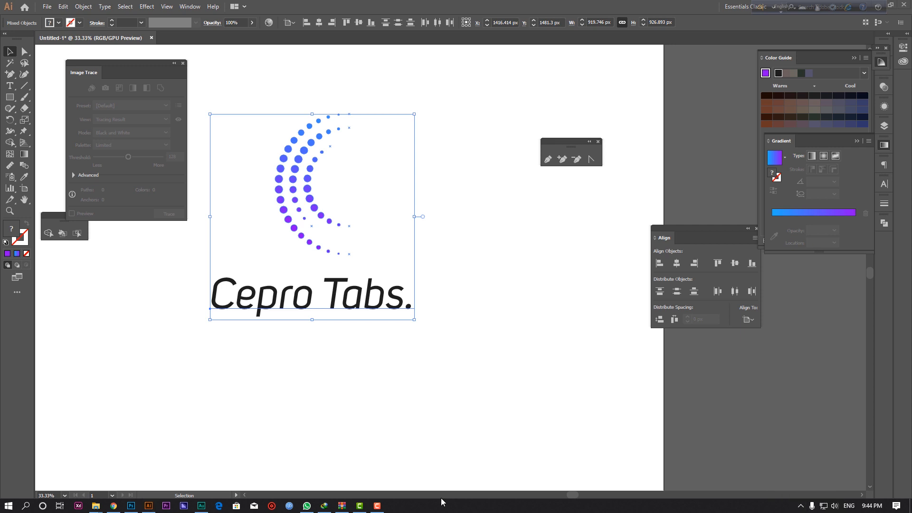